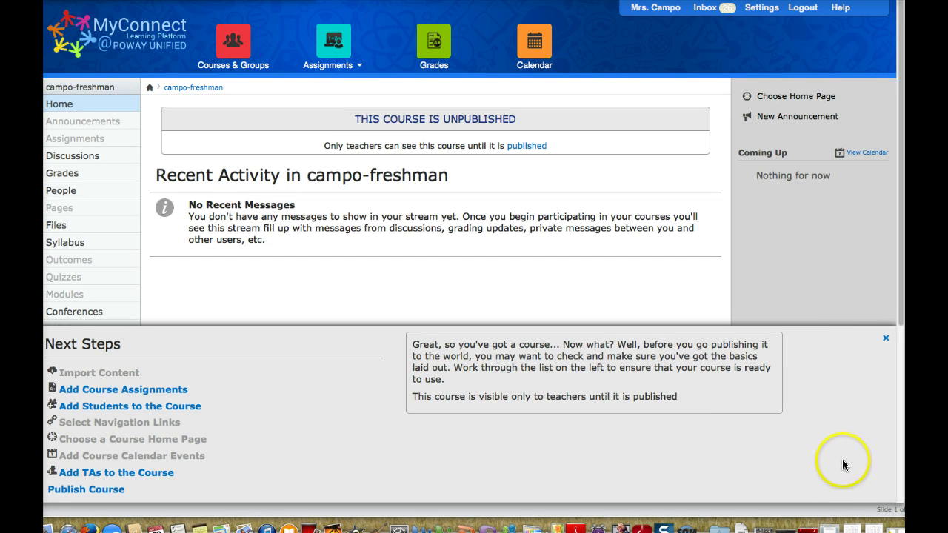
Dismiss the Next Steps course setup checklist on the campo-freshman home page.
left_click(885, 339)
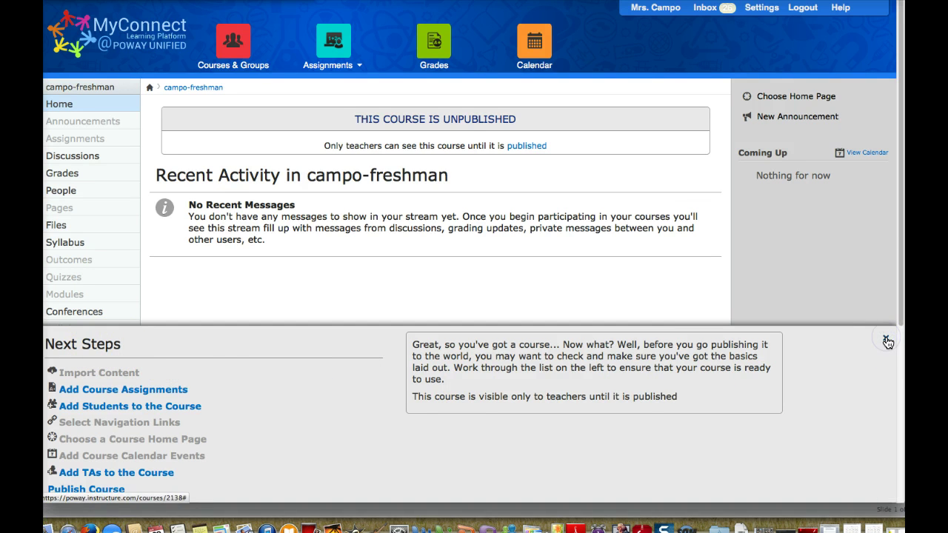
left_click(886, 341)
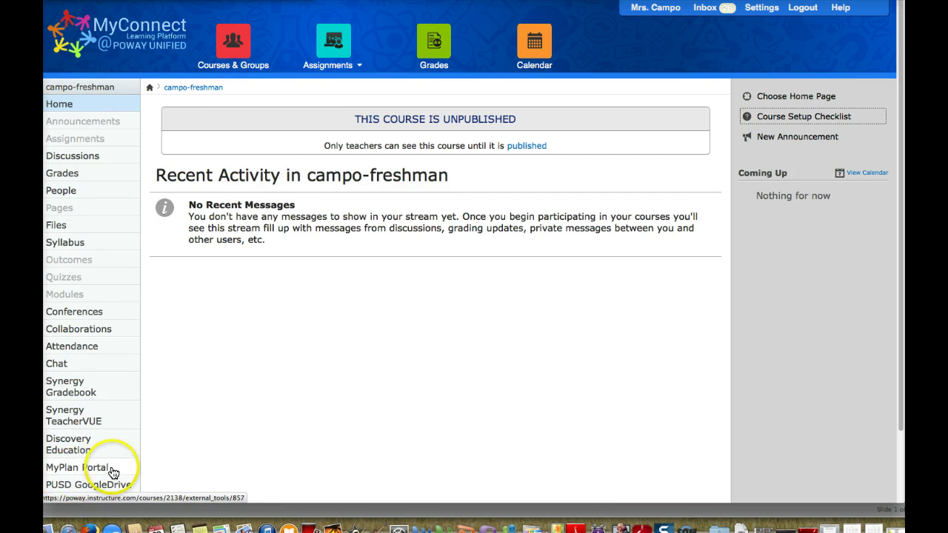
Open the campo-freshman course settings and show the options for reordering the course navigation.
left_click_drag(900, 370, 901, 403)
left_click(752, 425)
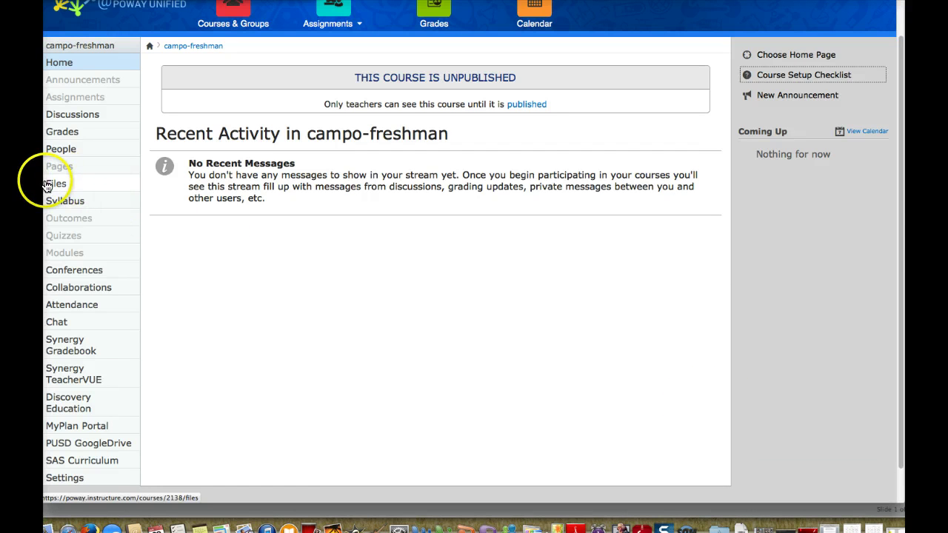
left_click(63, 139)
left_click(62, 148)
left_click(61, 483)
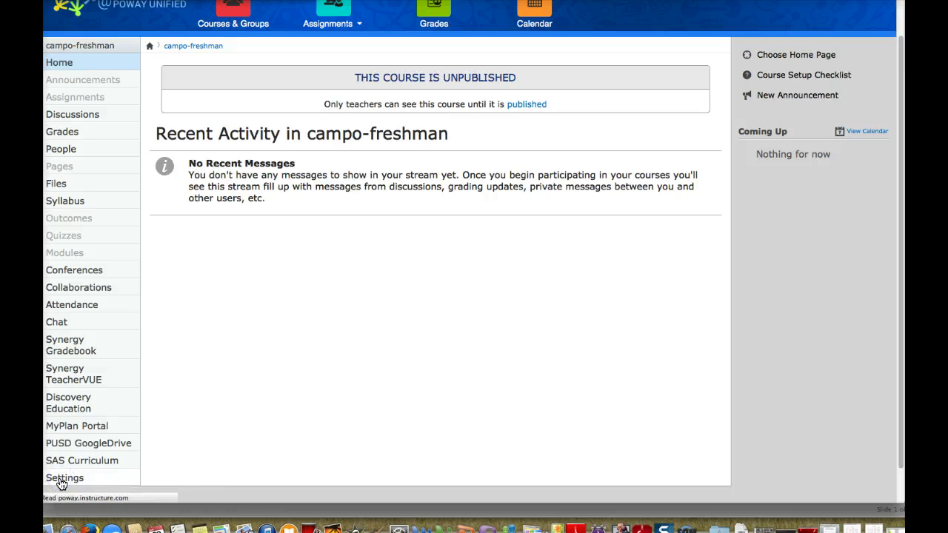
left_click(63, 475)
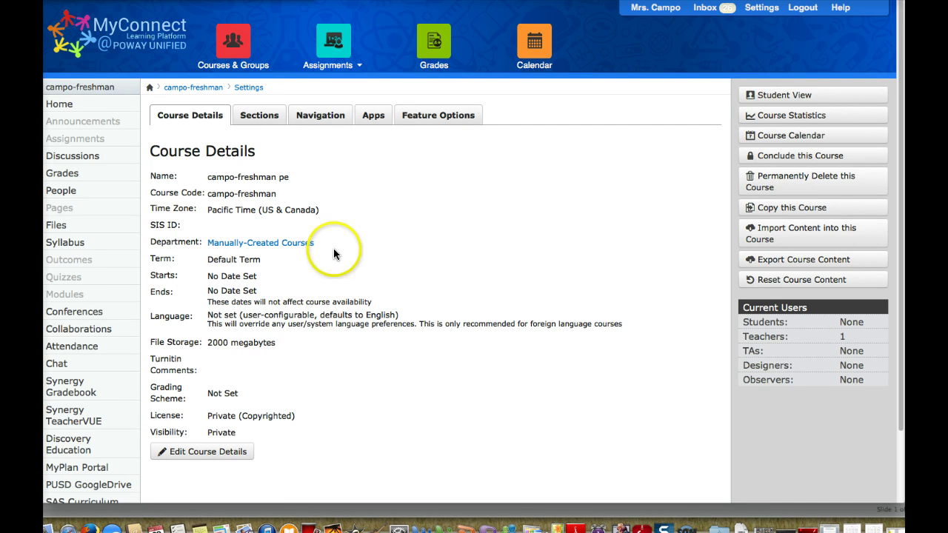
left_click(320, 118)
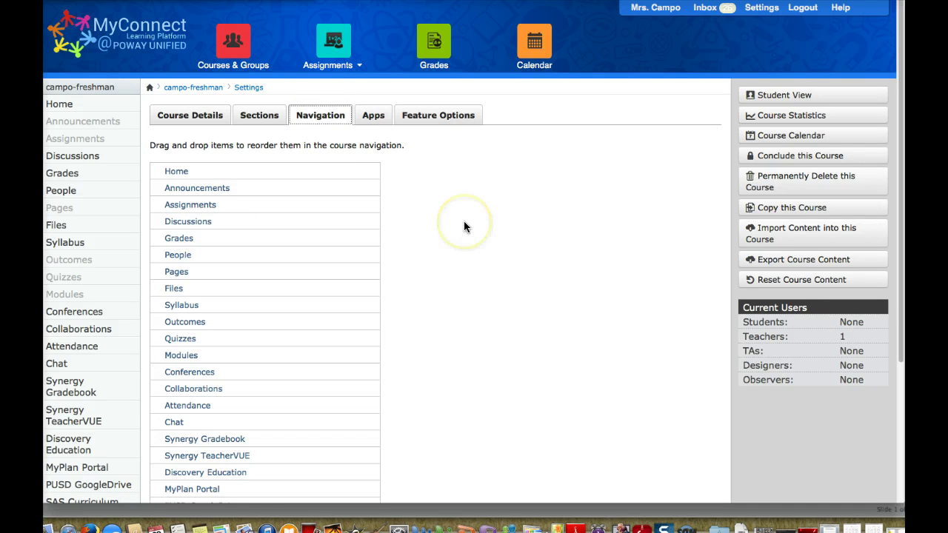
Hide all course navigation items from Announcements through Chat from students, keeping Home and the items from Synergy Gradebook to SAS Curriculum enabled.
scroll(464, 226, "down", 2)
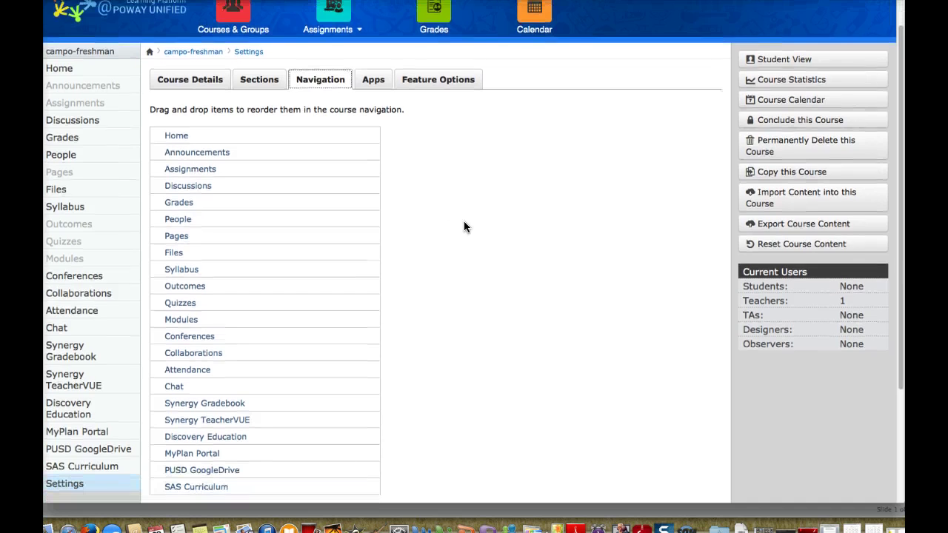
scroll(464, 227, "down", 2)
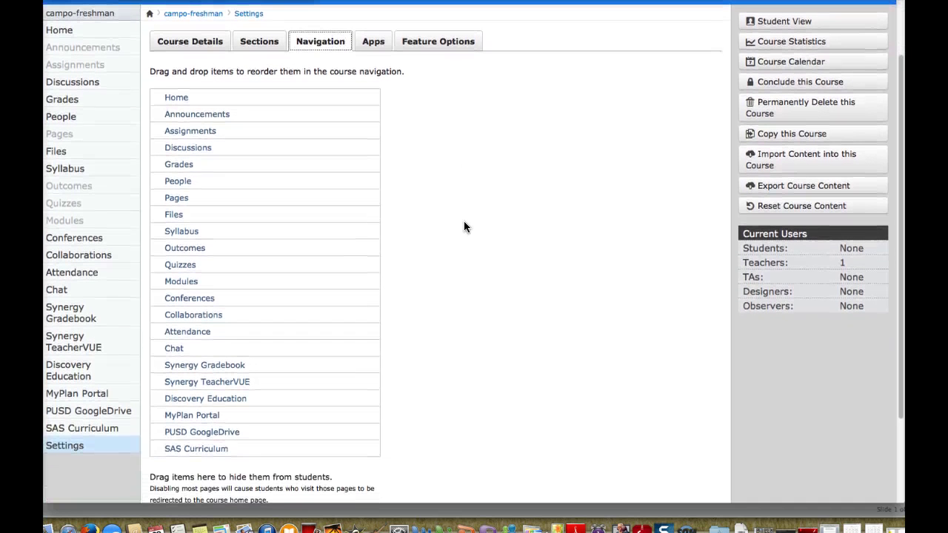
scroll(464, 227, "down", 5)
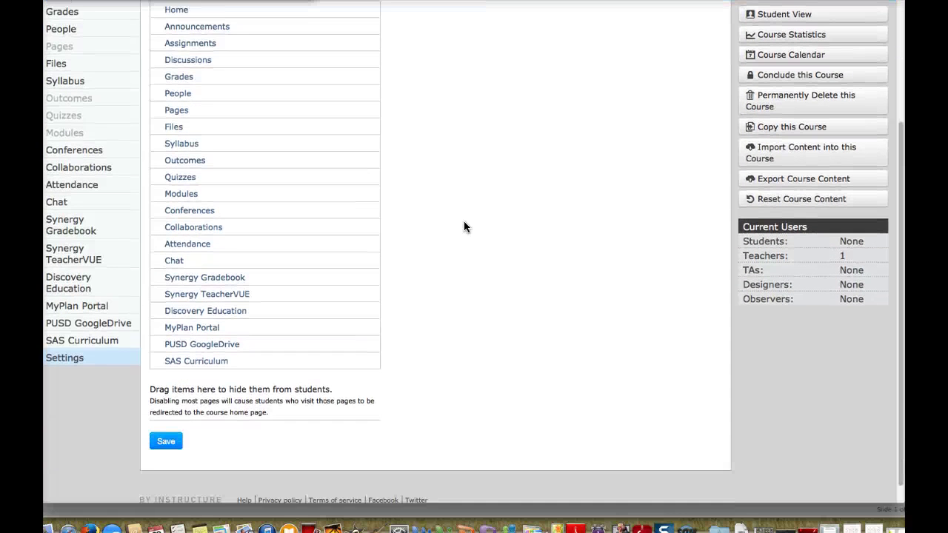
scroll(464, 225, "up", 1)
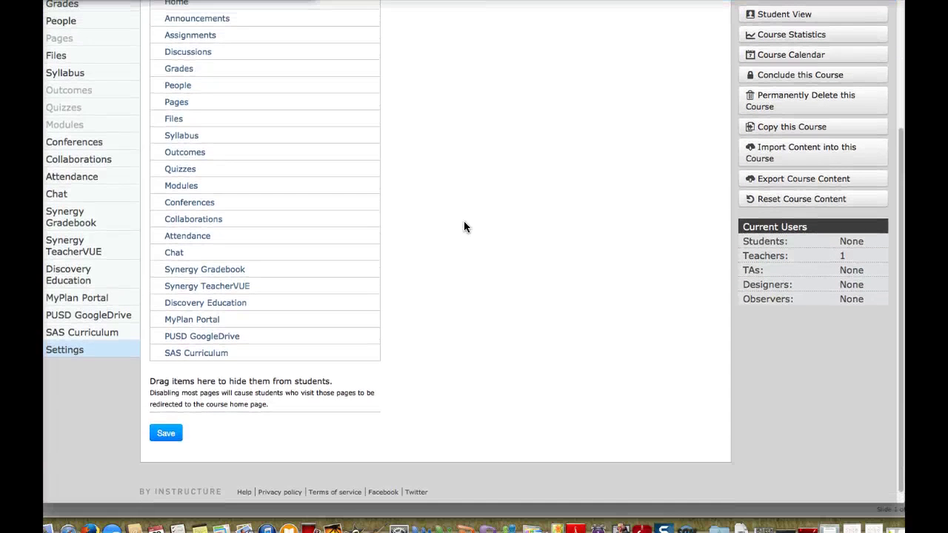
scroll(463, 225, "up", 1)
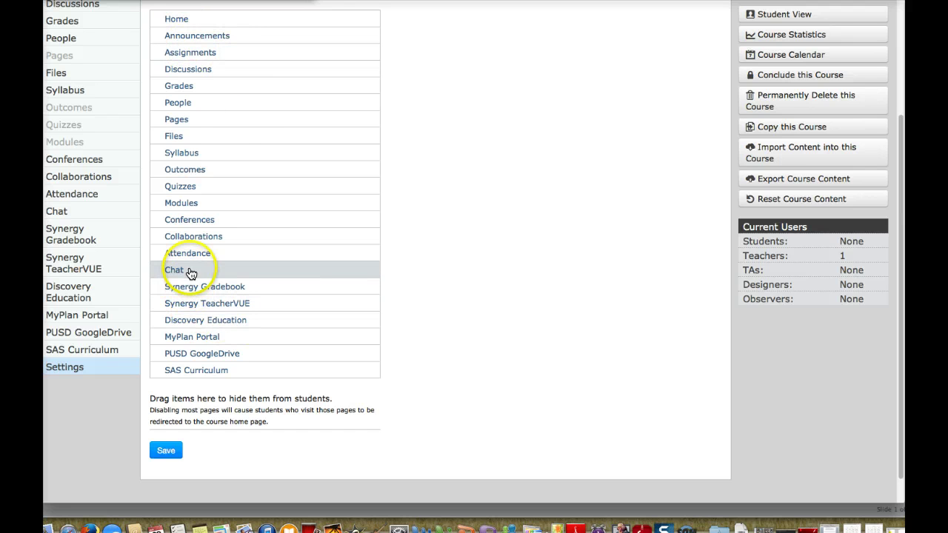
left_click_drag(190, 274, 201, 401)
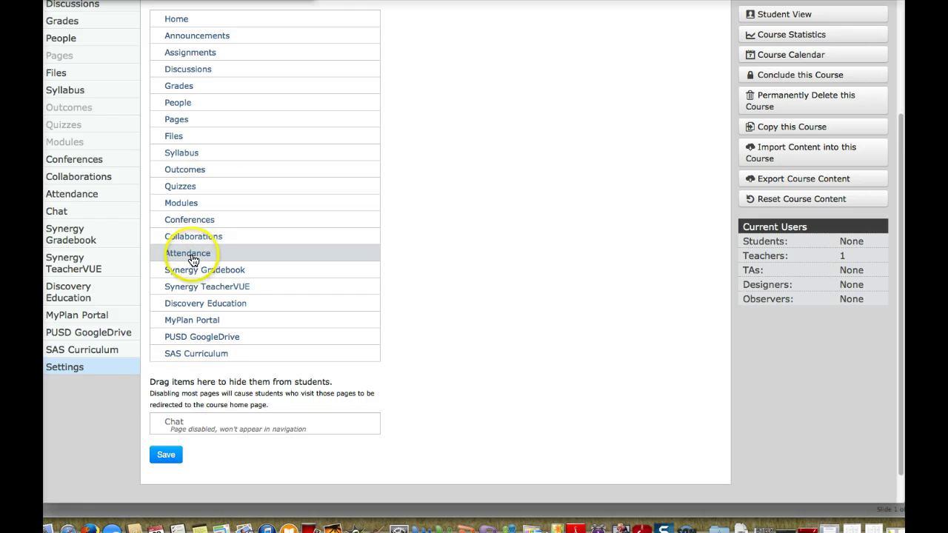
left_click_drag(191, 259, 194, 399)
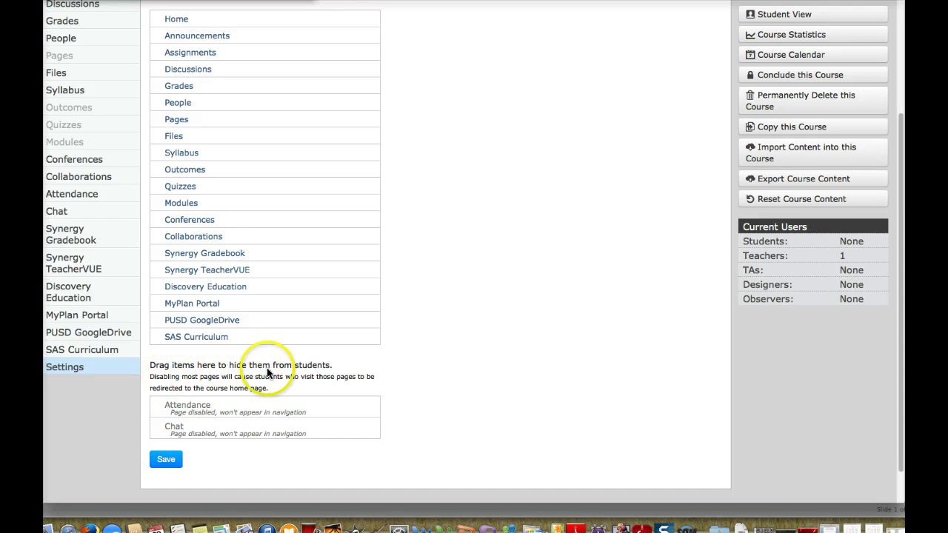
left_click_drag(206, 238, 210, 389)
left_click_drag(186, 218, 206, 365)
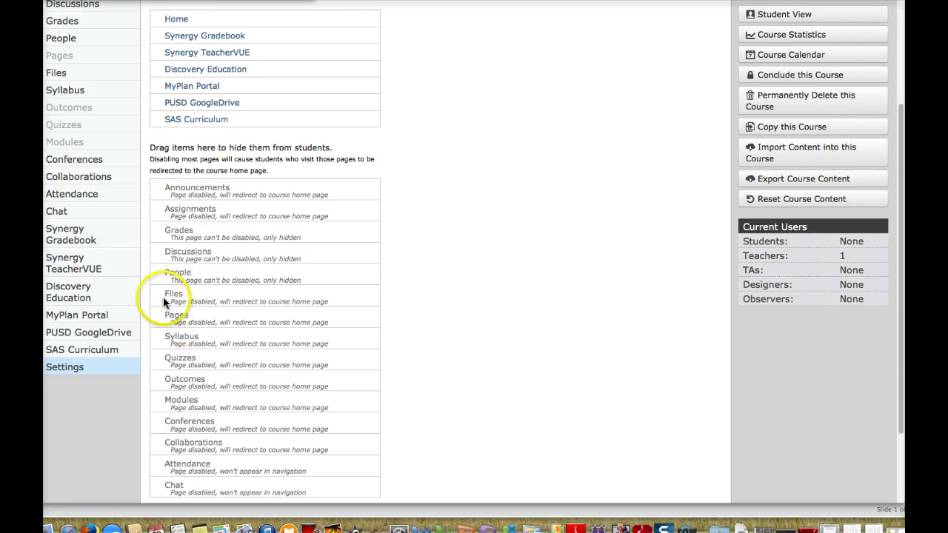
Reorder the hidden navigation items so that Files, Pages and Modules follow directly below Announcements.
left_click_drag(166, 301, 190, 196)
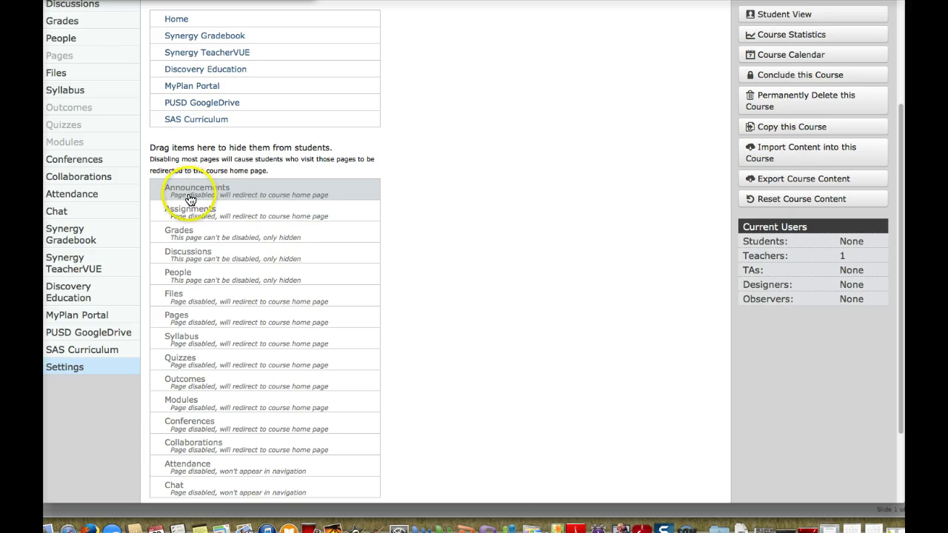
left_click_drag(166, 298, 182, 216)
left_click_drag(179, 248, 179, 222)
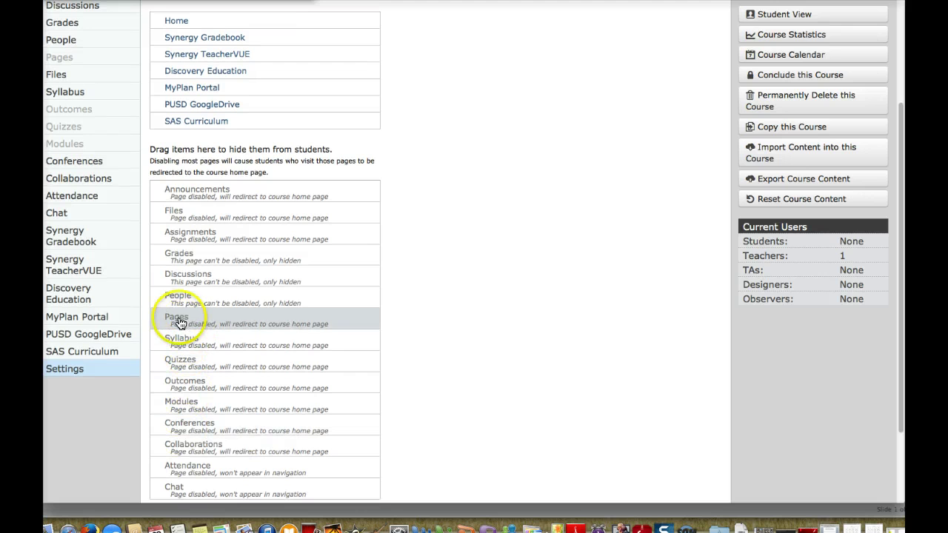
left_click_drag(179, 319, 197, 253)
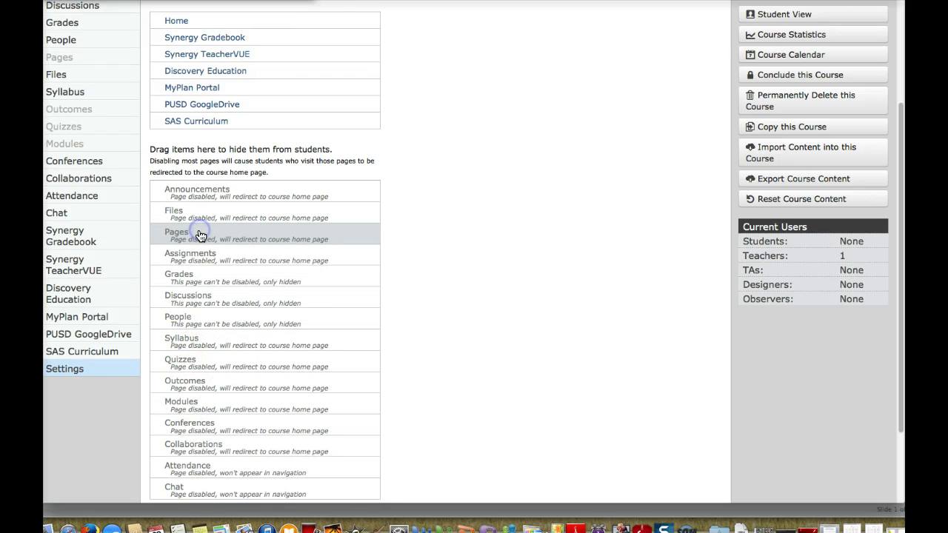
left_click_drag(200, 384, 185, 233)
mouse_move(182, 274)
left_mouse_down()
mouse_move(174, 226)
mouse_move(174, 265)
left_mouse_up()
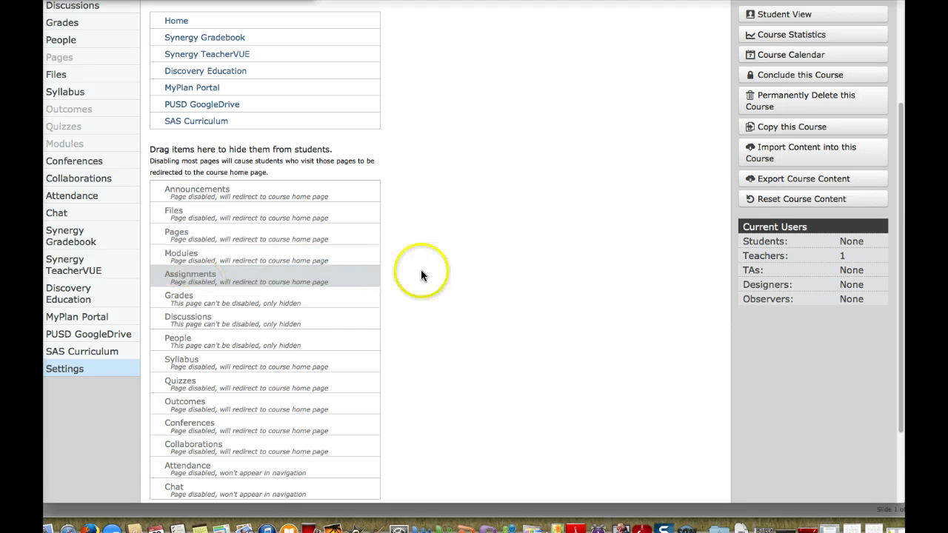
Hide Synergy TeacherVUE from students by moving it between Discussions and People among the hidden navigation items.
scroll(444, 261, "up", 1)
scroll(444, 266, "down", 2)
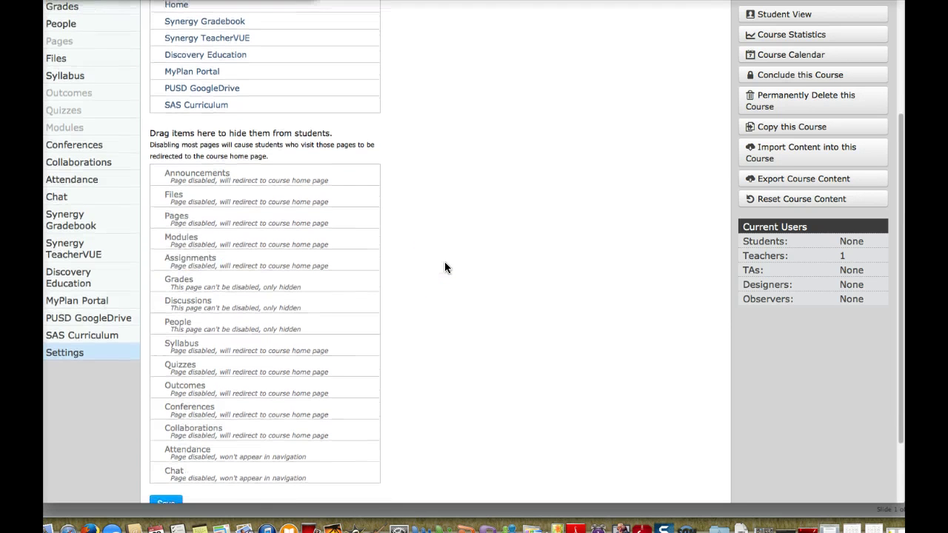
scroll(445, 267, "up", 4)
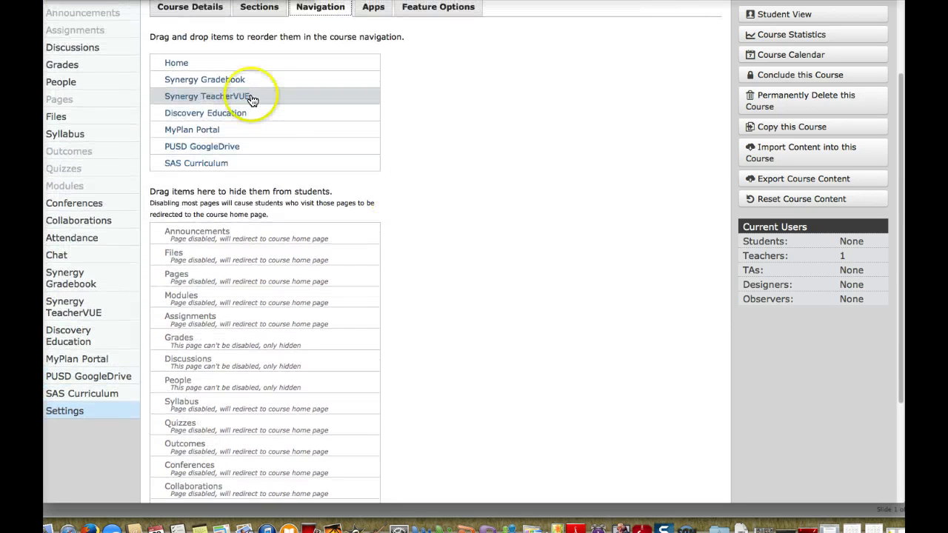
left_click(182, 83)
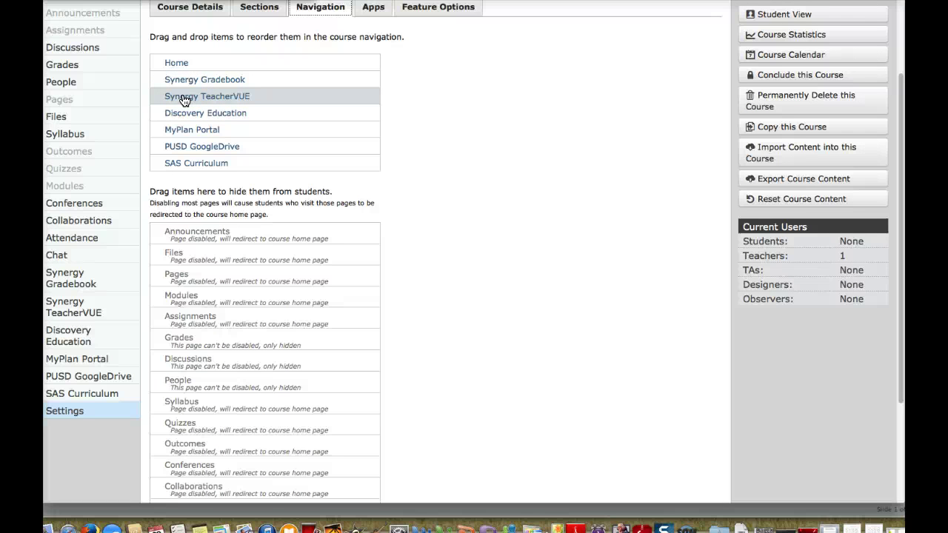
left_click_drag(184, 100, 184, 100)
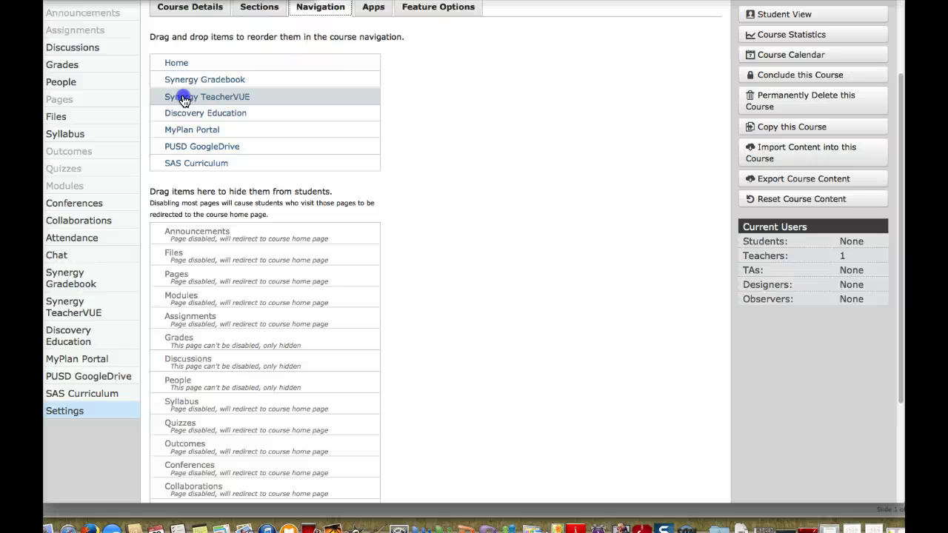
left_click_drag(184, 100, 203, 374)
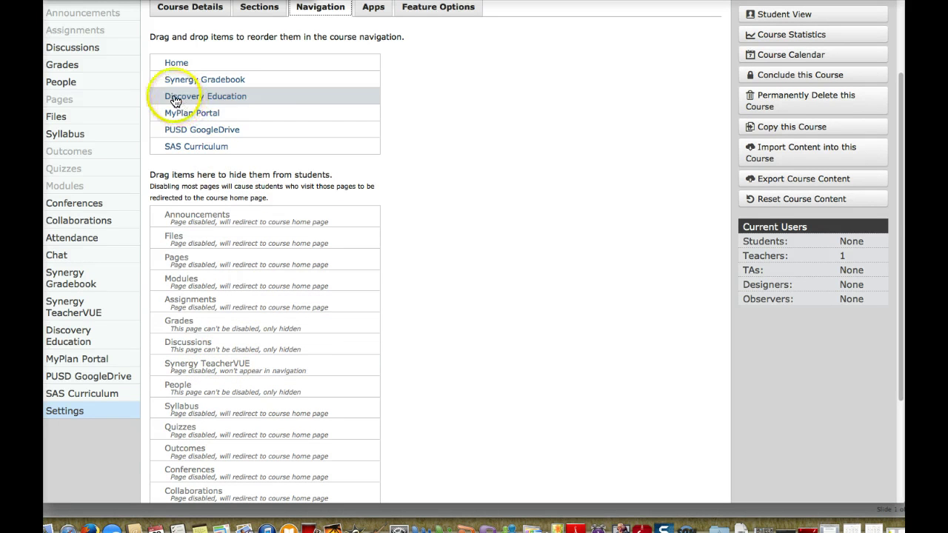
Move Discovery Education below SAS Curriculum in the visible course navigation and save the navigation changes.
left_click_drag(174, 99, 182, 147)
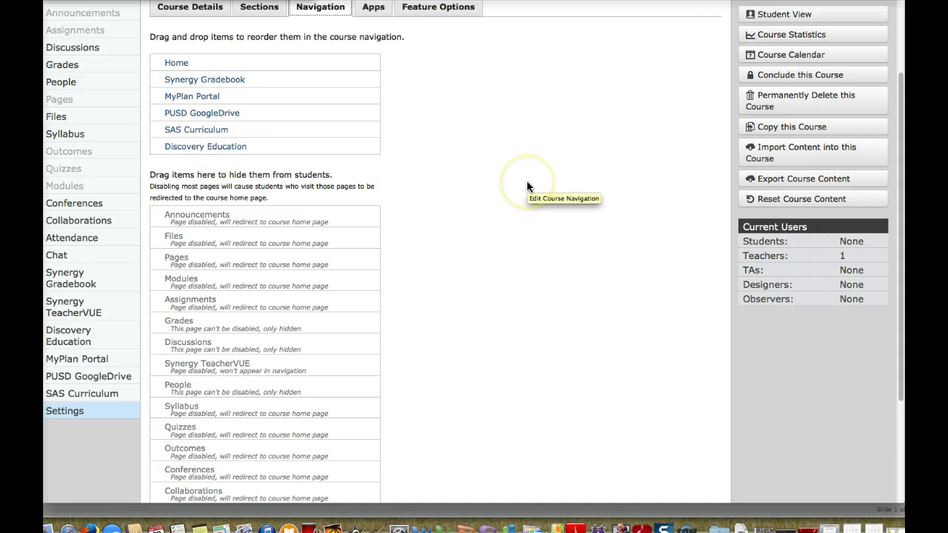
scroll(526, 181, "up", 3)
scroll(516, 191, "down", 7)
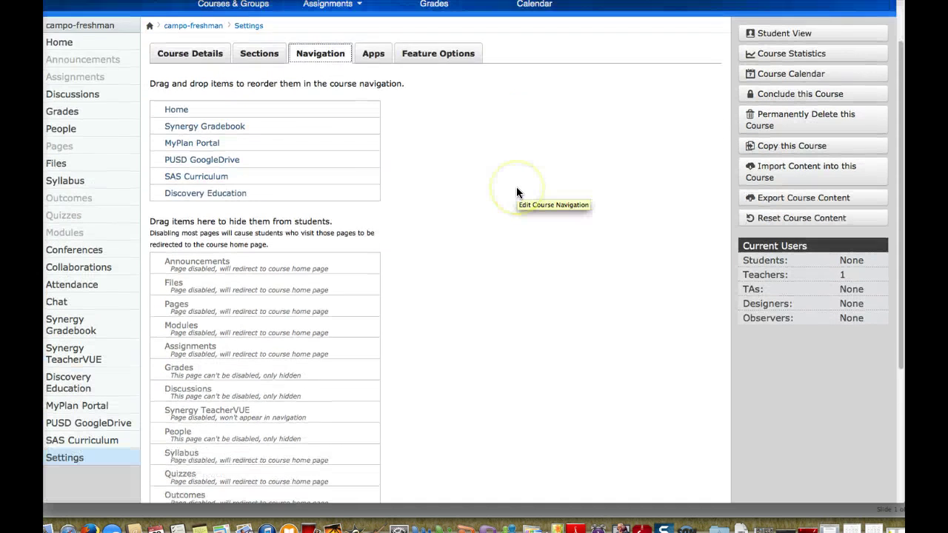
left_click(162, 421)
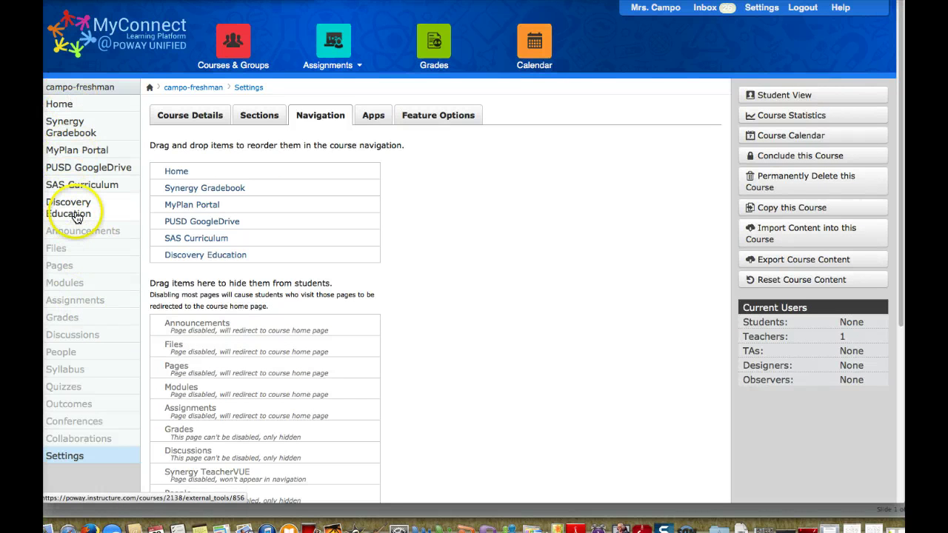
Check the course navigation in Student View, then return to the teacher view.
left_click(68, 110)
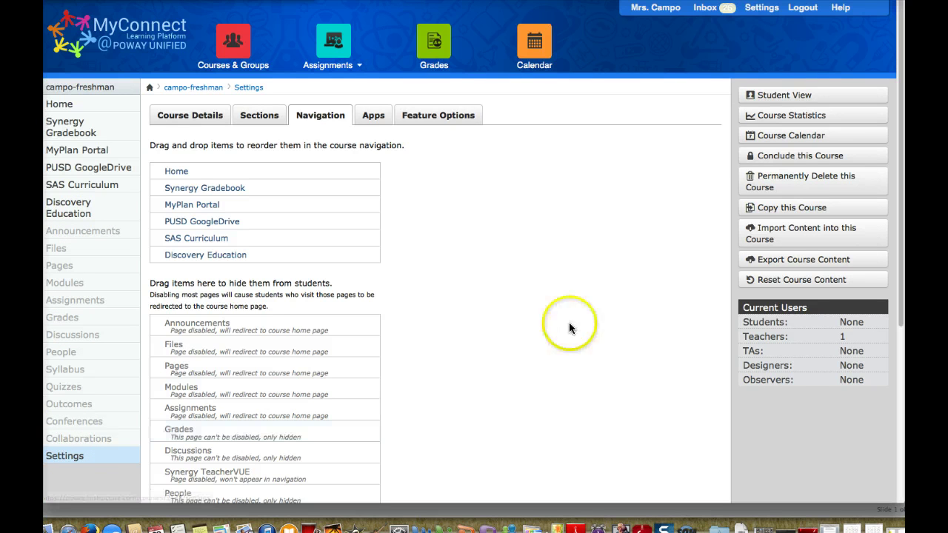
left_click(784, 98)
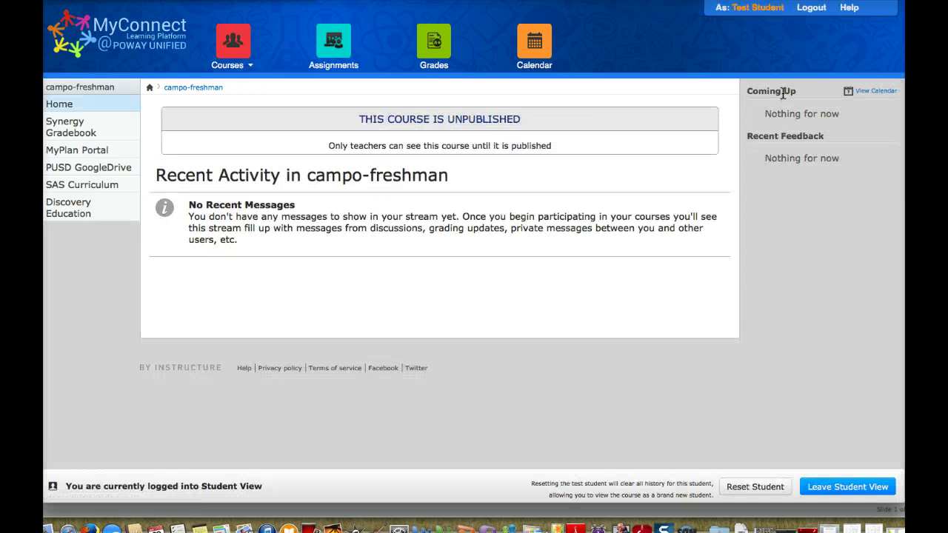
left_click(475, 139)
left_click(855, 491)
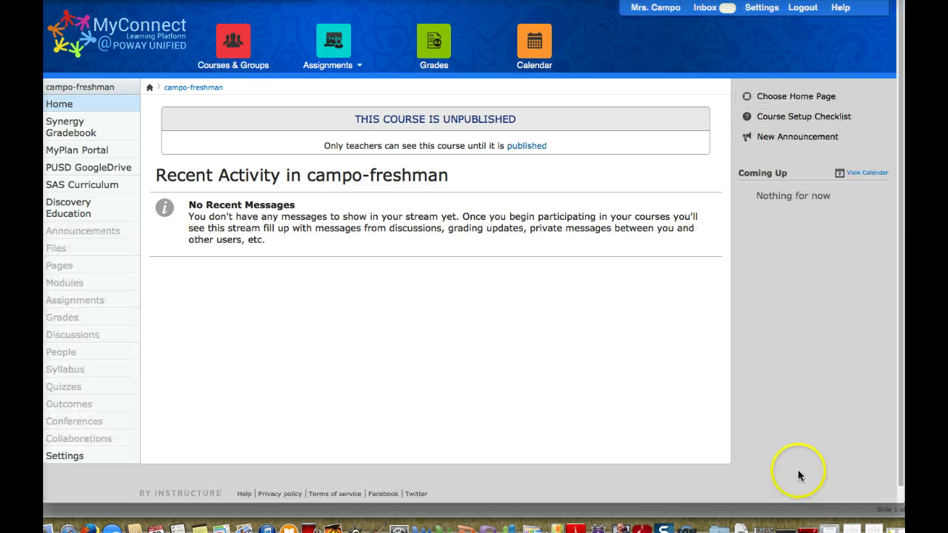